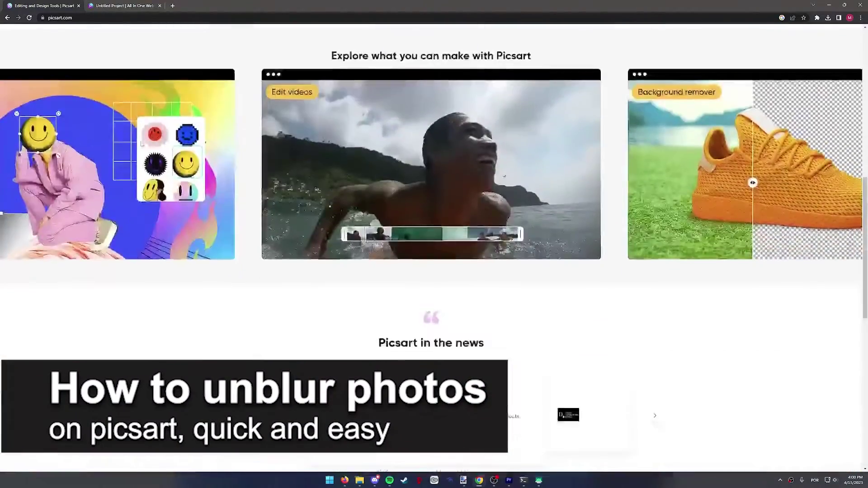
scroll(150, 147, "up", 3)
scroll(83, 87, "up", 4)
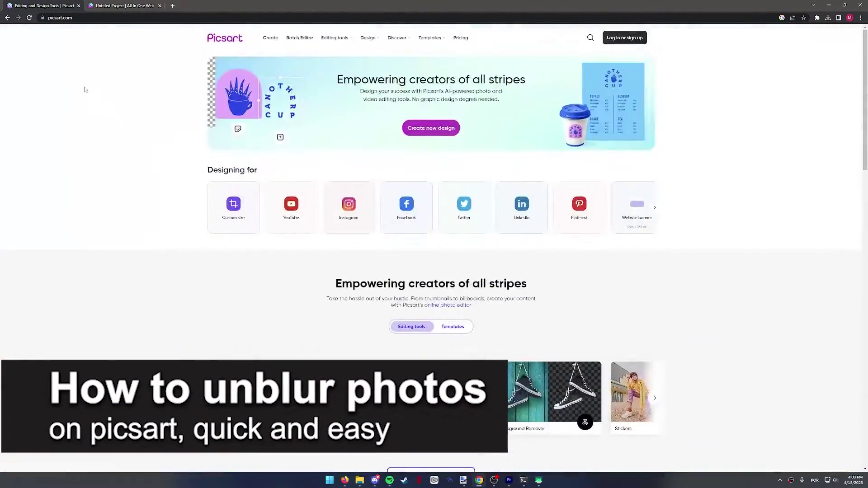
scroll(190, 175, "down", 4)
scroll(210, 179, "down", 3)
scroll(209, 179, "up", 1)
scroll(379, 157, "up", 3)
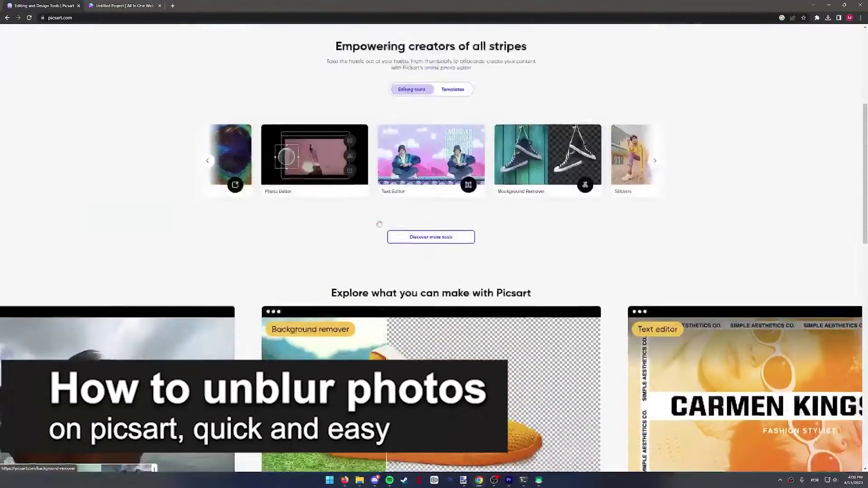
scroll(545, 130, "up", 4)
scroll(133, 142, "down", 2)
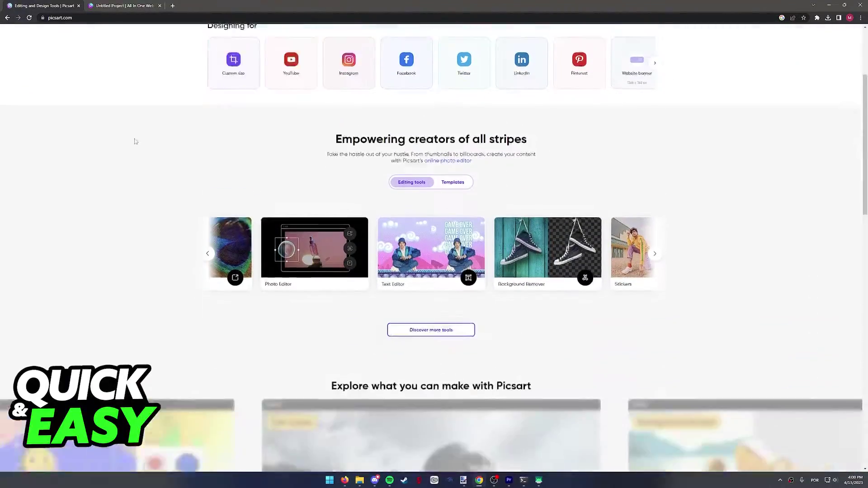
scroll(142, 143, "up", 2)
scroll(143, 142, "down", 4)
scroll(140, 142, "down", 3)
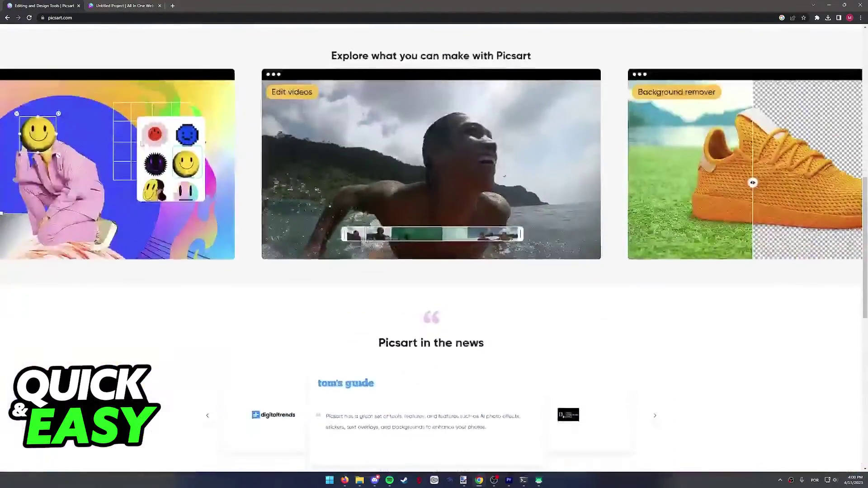
scroll(143, 147, "up", 6)
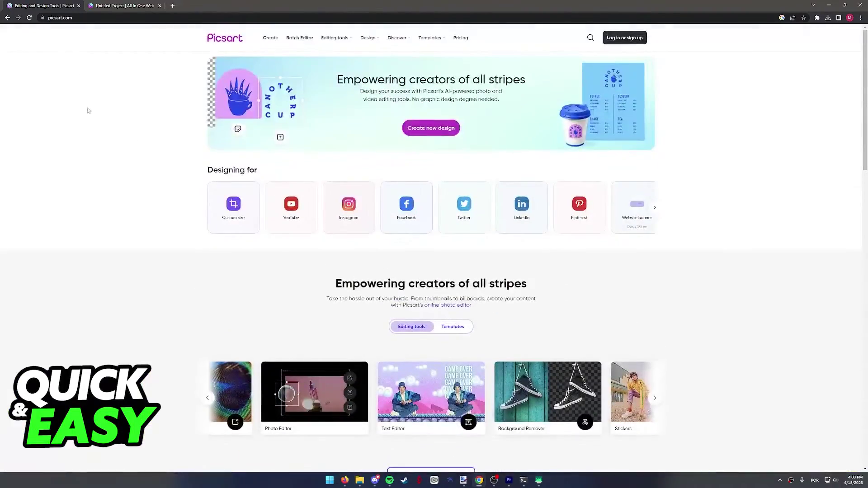
scroll(87, 109, "down", 6)
scroll(314, 213, "down", 1)
scroll(314, 213, "up", 1)
scroll(314, 214, "up", 5)
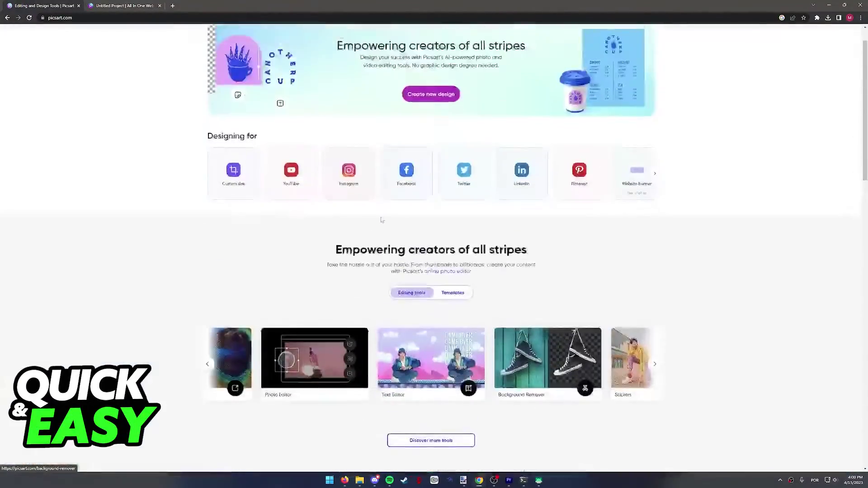
scroll(314, 213, "up", 2)
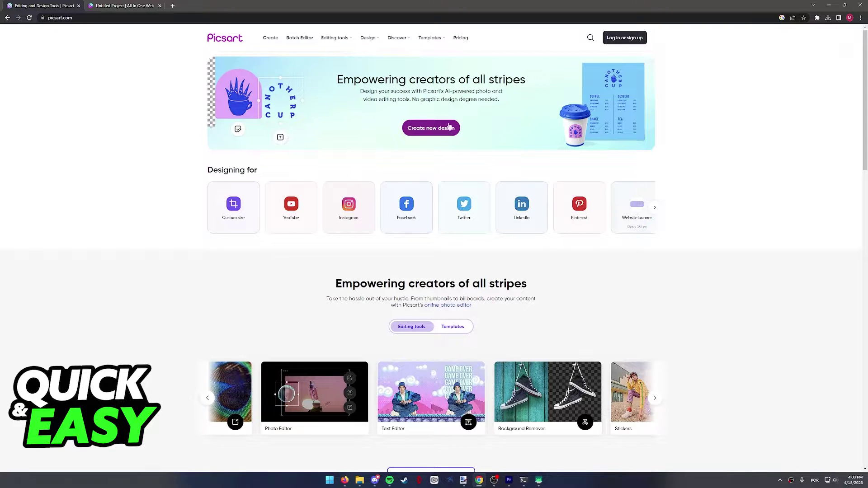
Step: Return to the Untitled Project tab and show the Layout presets, then the Uploads image list
left_click(123, 5)
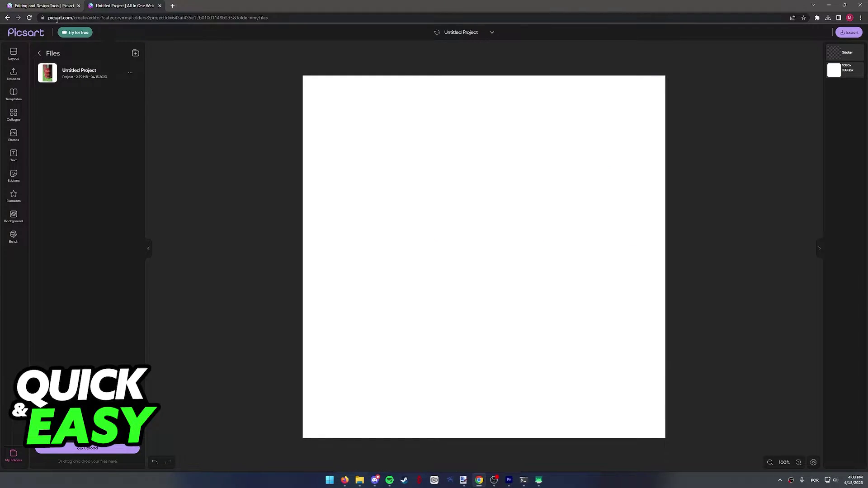
left_click(13, 56)
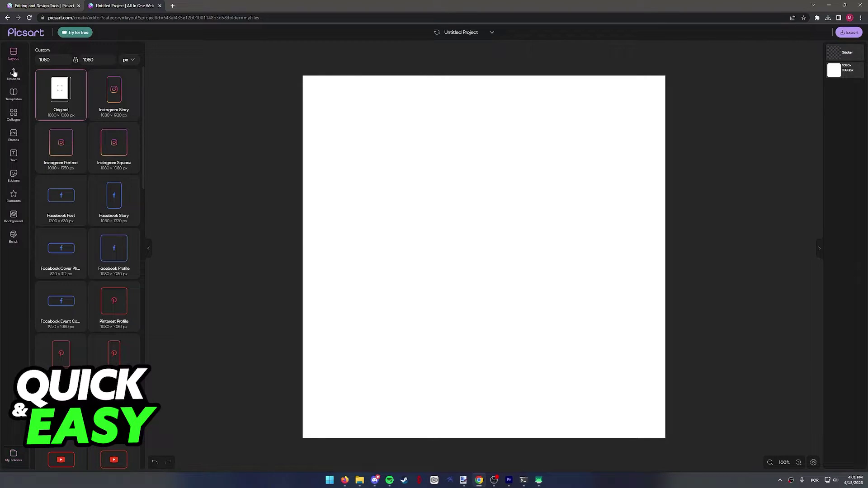
left_click(14, 73)
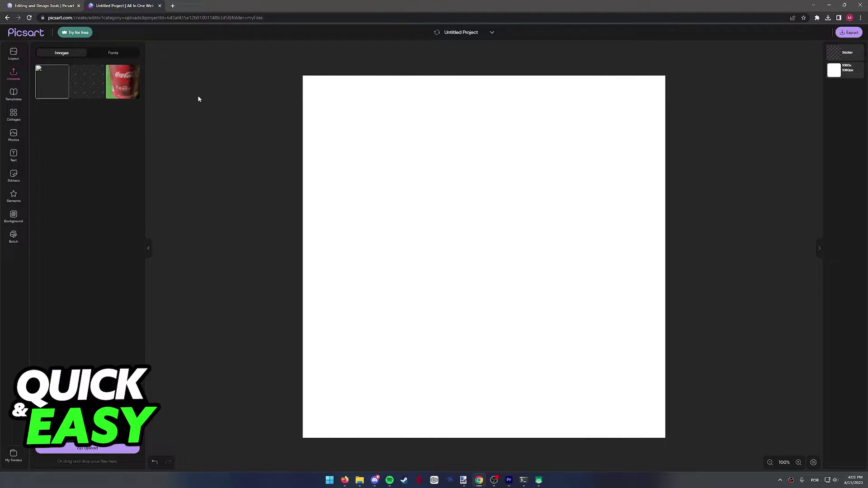
Step: Add the Coca-Cola photo from Uploads and stretch it from the canvas top to bottom
left_click(129, 82)
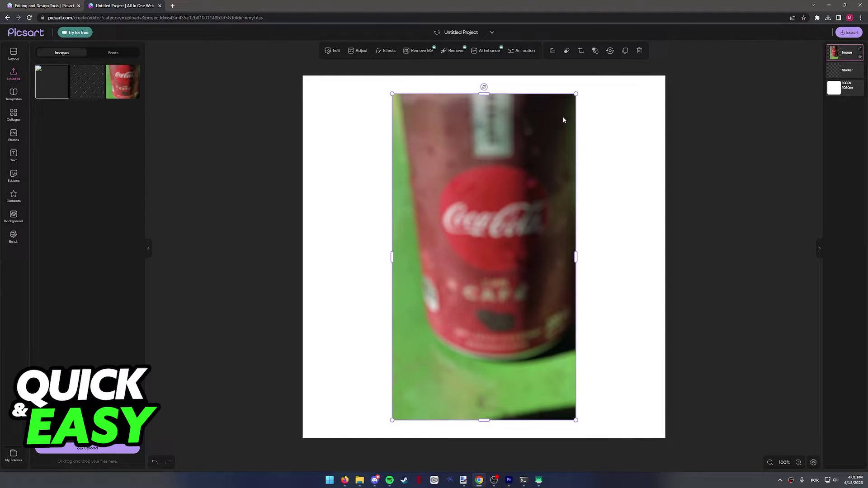
left_click_drag(563, 120, 560, 127)
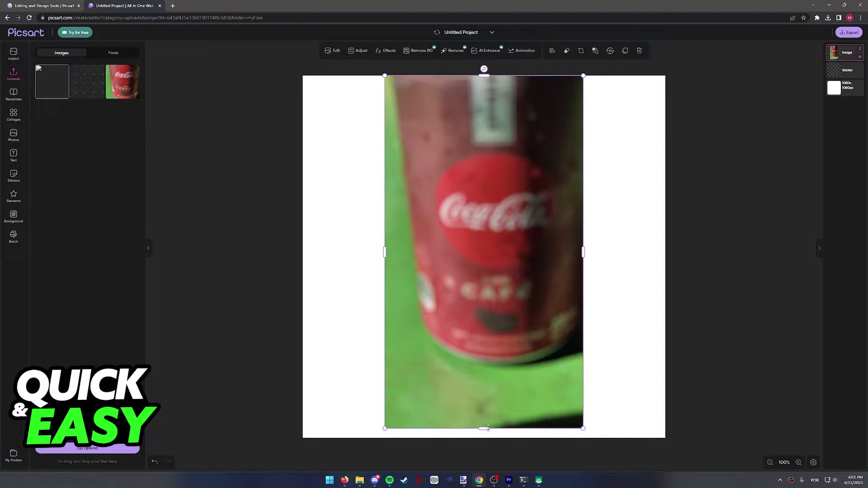
left_click_drag(486, 428, 485, 438)
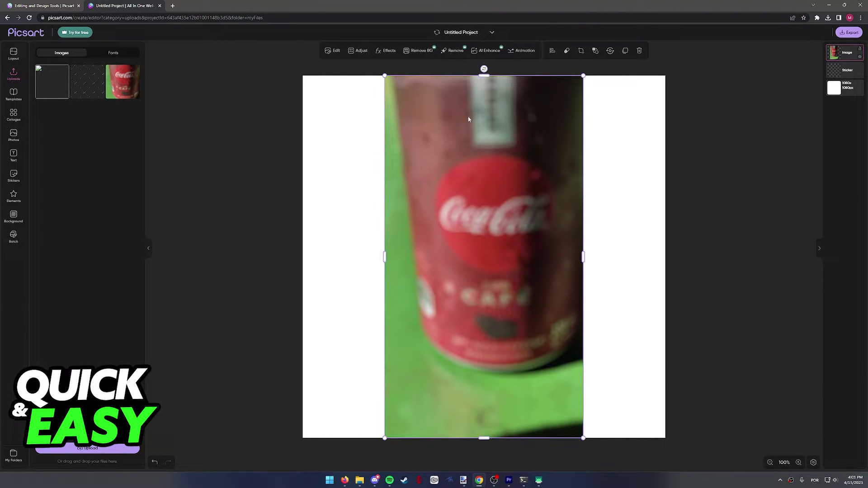
Step: Run AI Enhance on the Coca-Cola photo and sweep the before/after slider to compare versions
left_click(486, 52)
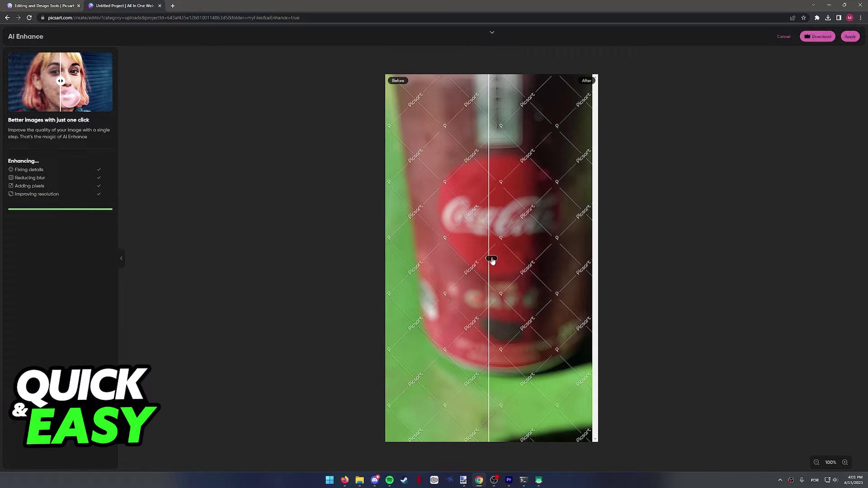
left_click_drag(488, 259, 388, 259)
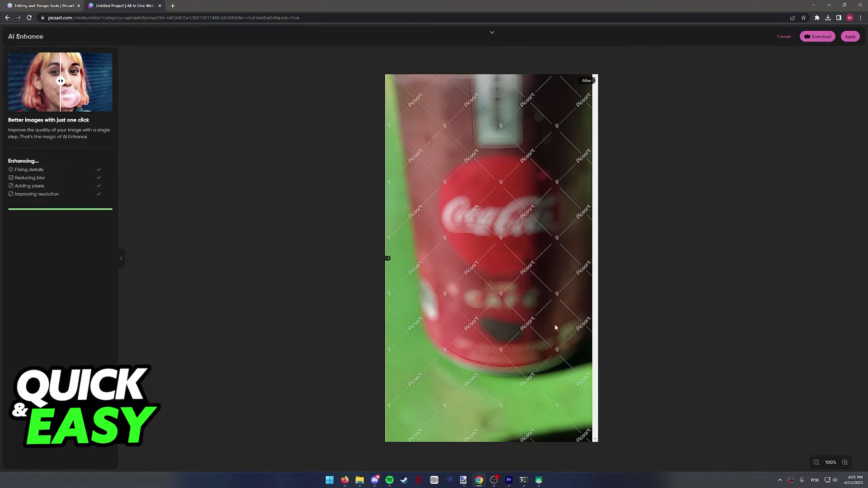
mouse_move(387, 264)
left_mouse_down()
mouse_move(467, 263)
mouse_move(366, 289)
mouse_move(552, 266)
mouse_move(388, 266)
mouse_move(623, 274)
mouse_move(378, 267)
mouse_move(611, 267)
mouse_move(358, 255)
left_mouse_up()
Step: Hide the AI Enhance side panel and cancel the enhancement to return to the project
left_click(123, 259)
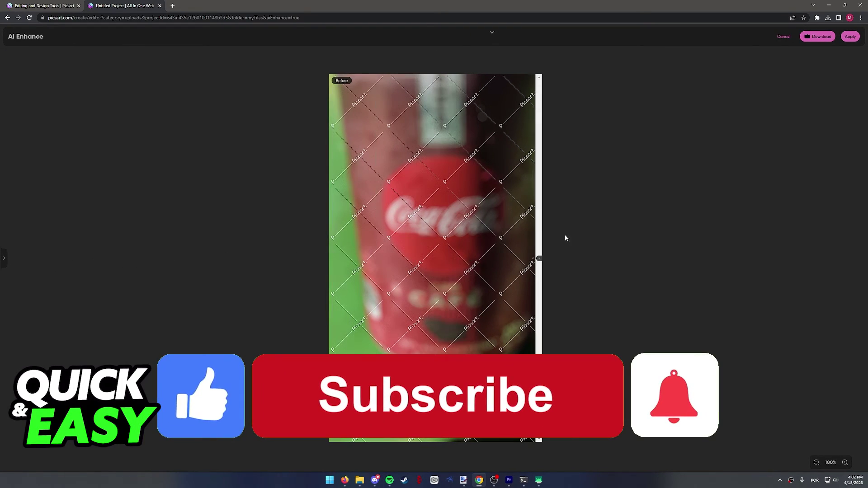
left_click(783, 38)
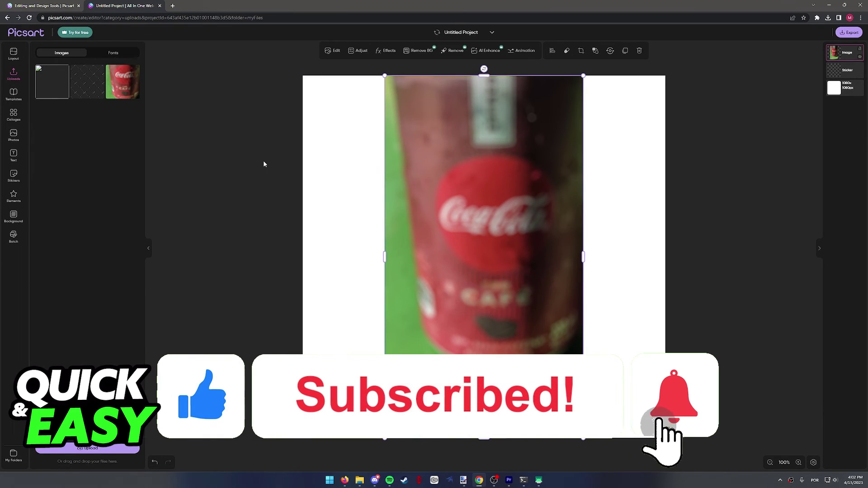